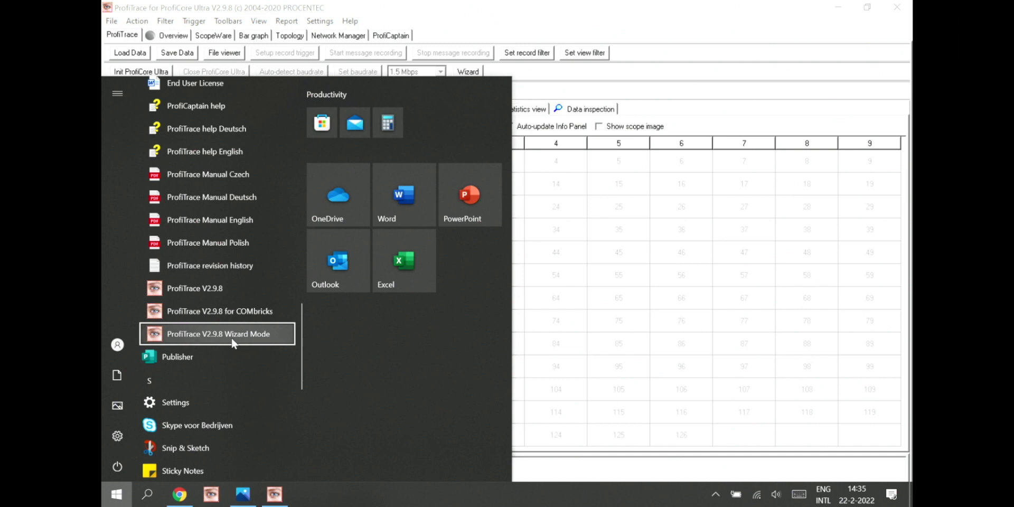
- Dismiss the Start menu via the ProfiTrace V2.9.8 Wizard Mode entry to reveal ProfiTrace
left_click(747, 35)
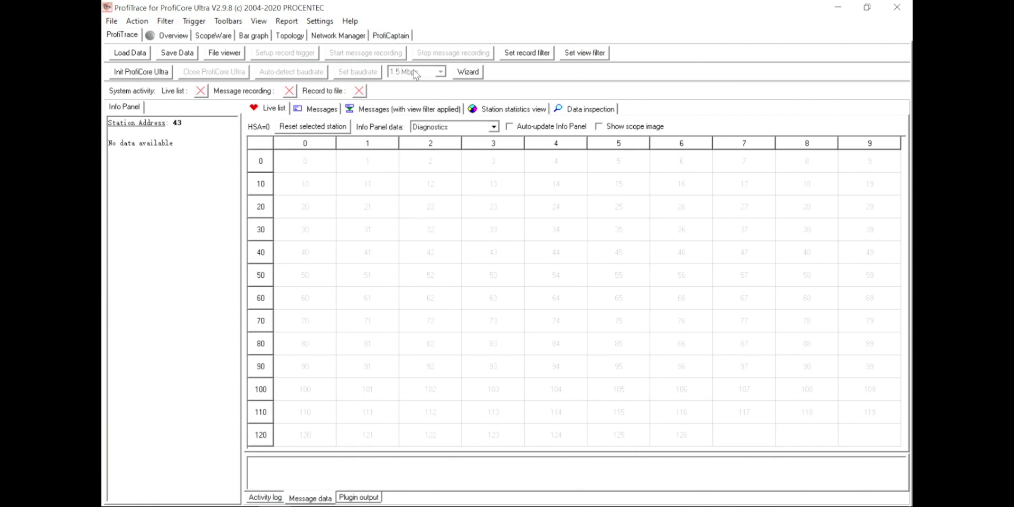
- Open the Wizard dialog offering Network Audit, Trouble finder and Scan Inactive Network
left_click(469, 73)
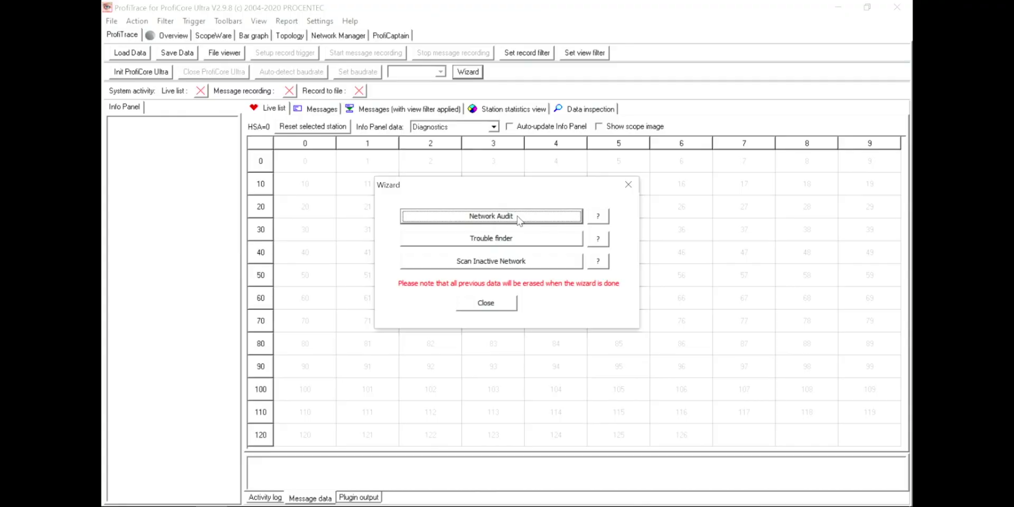
- Run the Network Audit wizard through to its 'Wizard finished' message
left_click(517, 217)
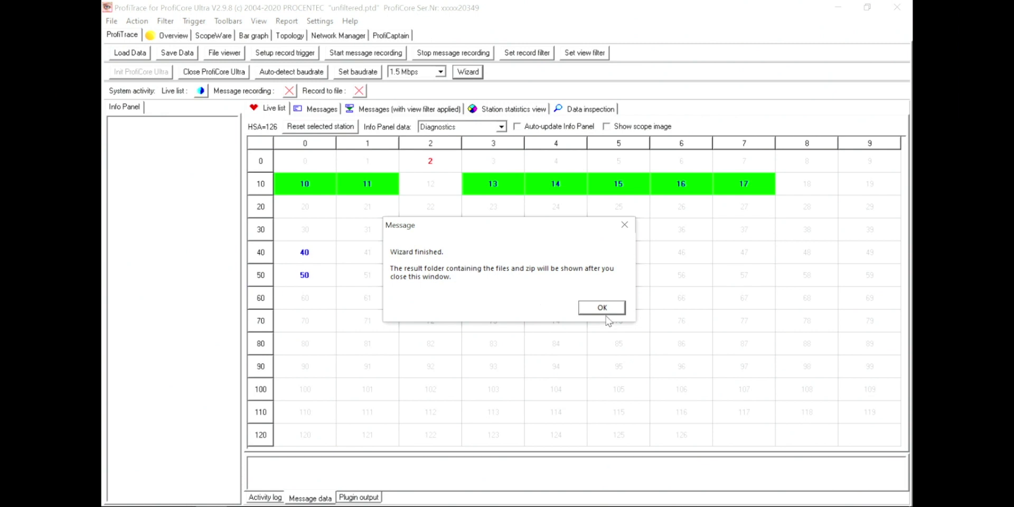
- Acknowledge the finished wizard and open report.pdf from the output's files folder in Acrobat
left_click(603, 308)
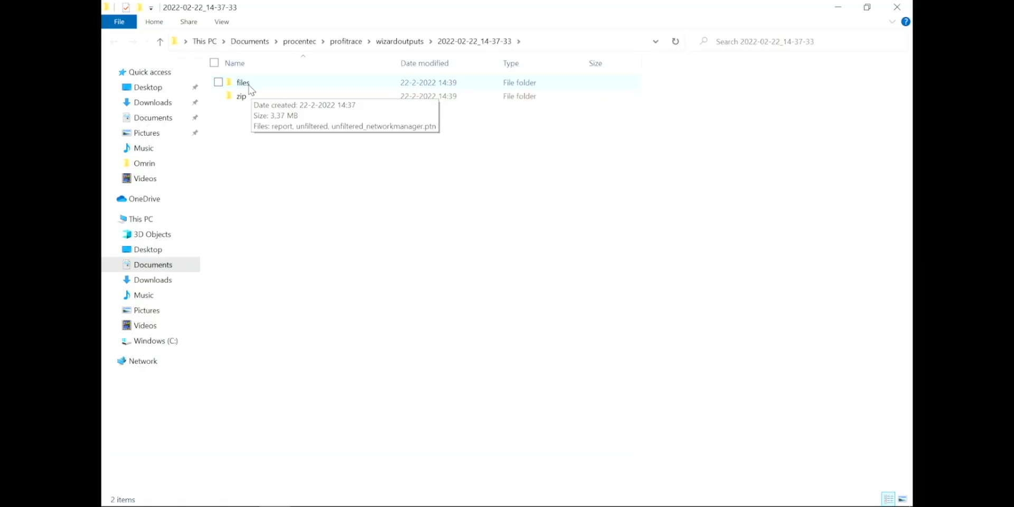
double_click(243, 83)
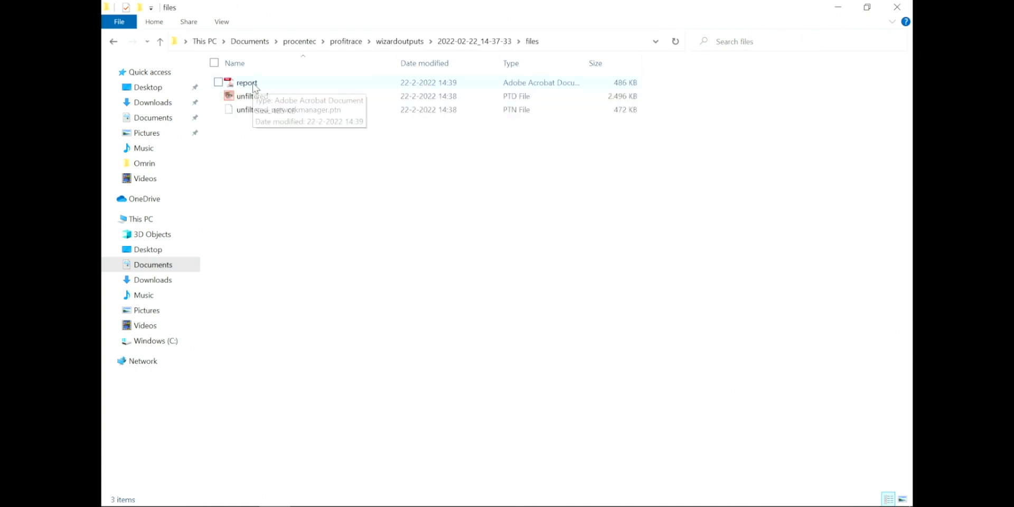
mouse_move(247, 82)
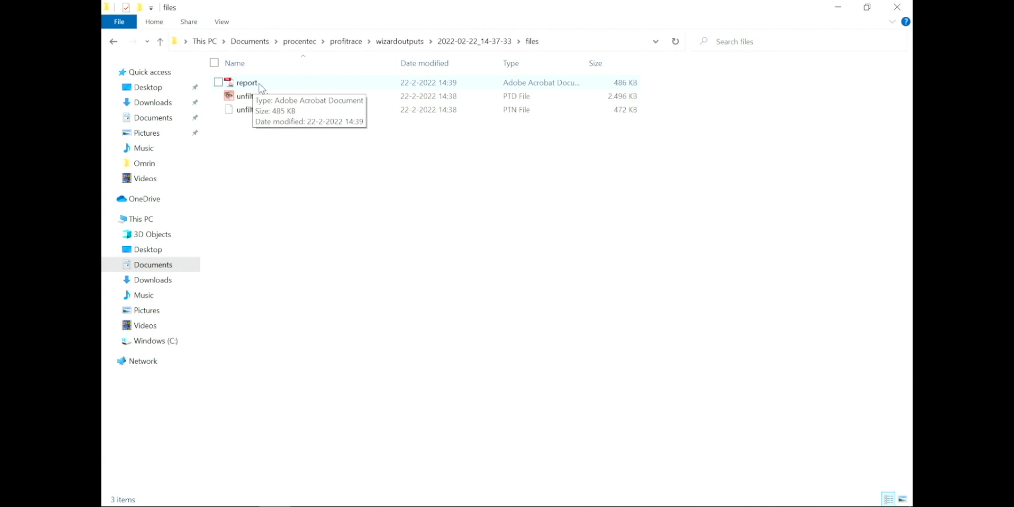
double_click(259, 83)
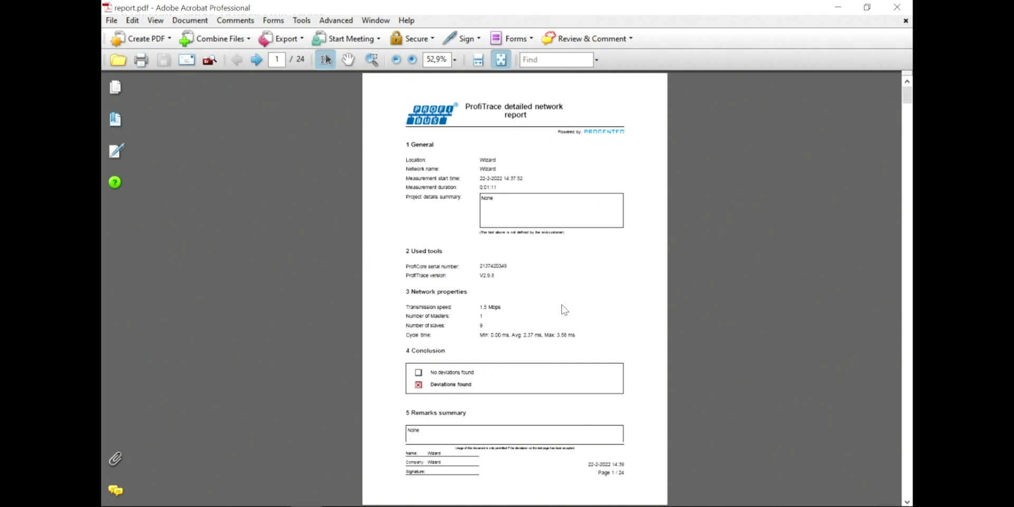
- Close the Acrobat report and select the unfiltered trace file in the files folder
left_click(906, 13)
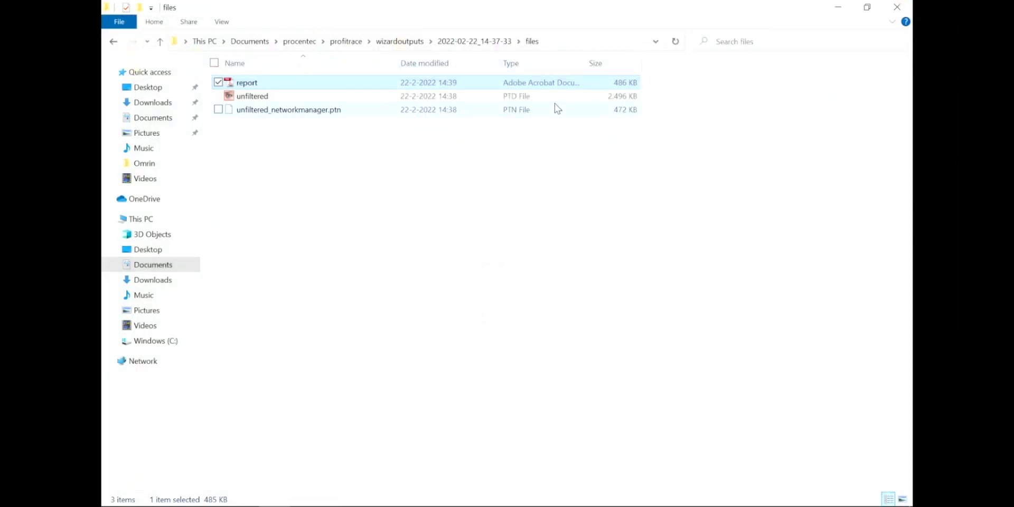
left_click(269, 97)
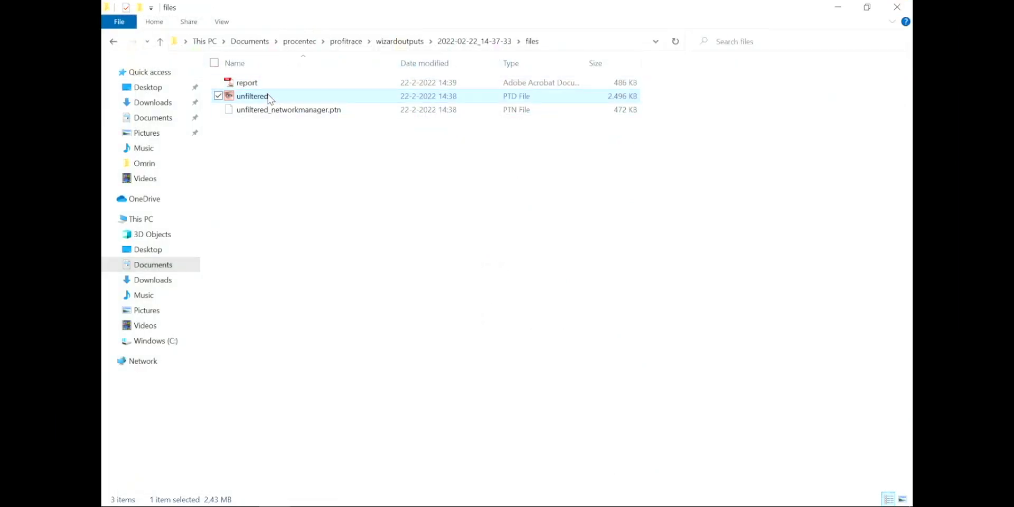